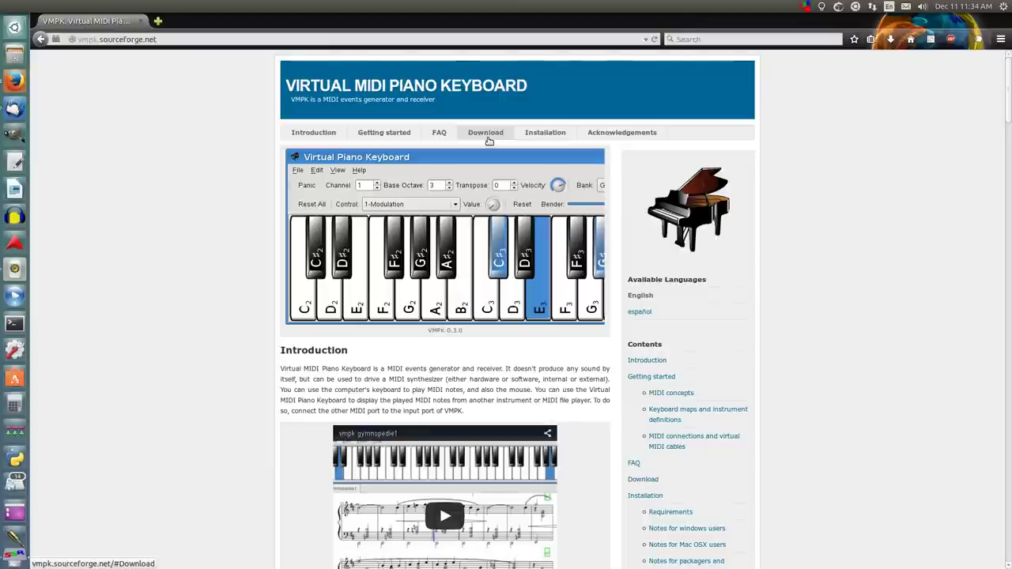
Get ready to minimize the Firefox window showing the VMPK site on vmpk.sourceforge.net
{"action": "mouse_move", "coordinate": [14, 5]}
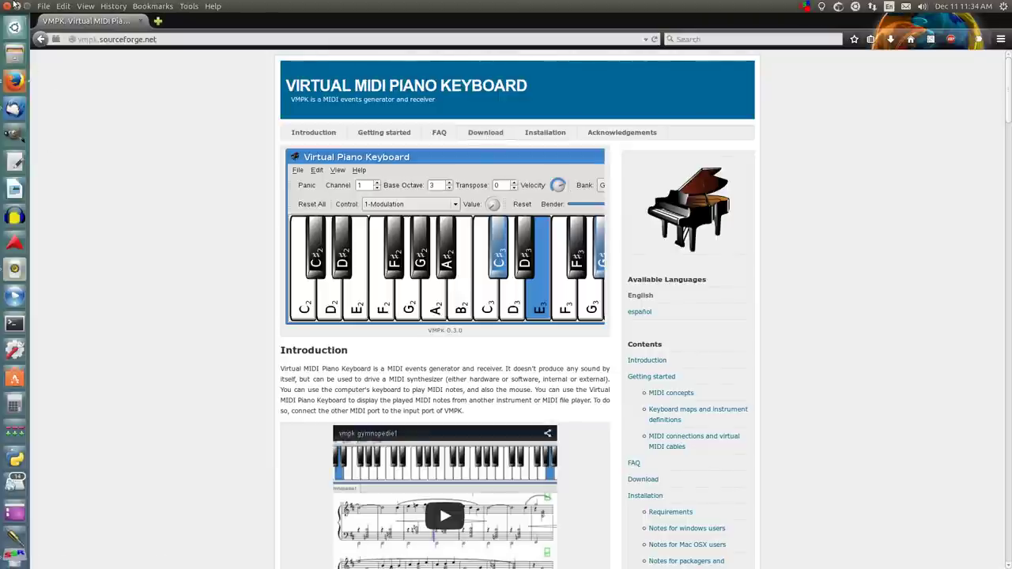
Minimize Firefox, then start Qsynth and the Virtual MIDI Piano Keyboard from the Unity Dash
{"action": "left_click", "coordinate": [16, 5]}
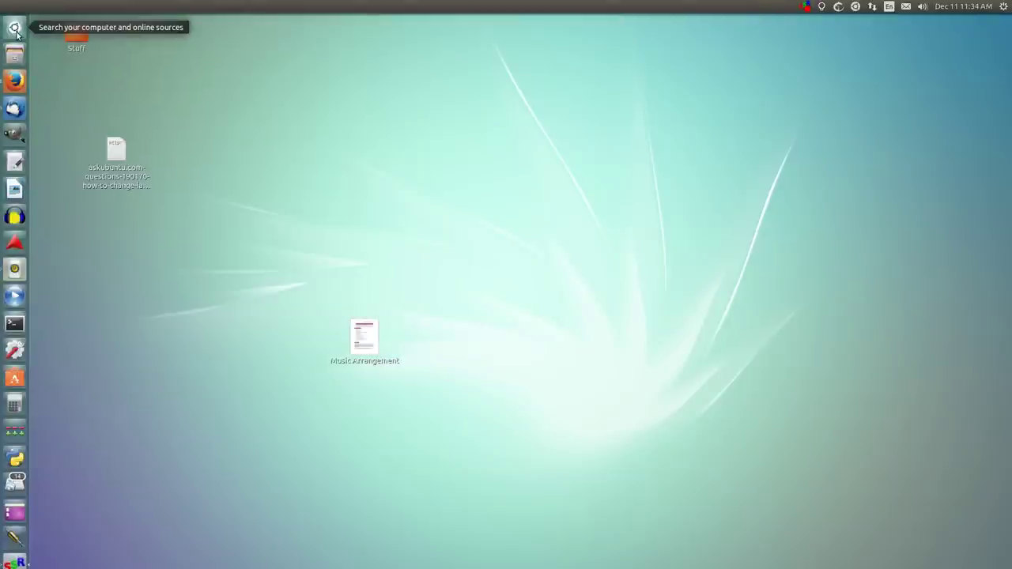
{"action": "left_click", "coordinate": [15, 30]}
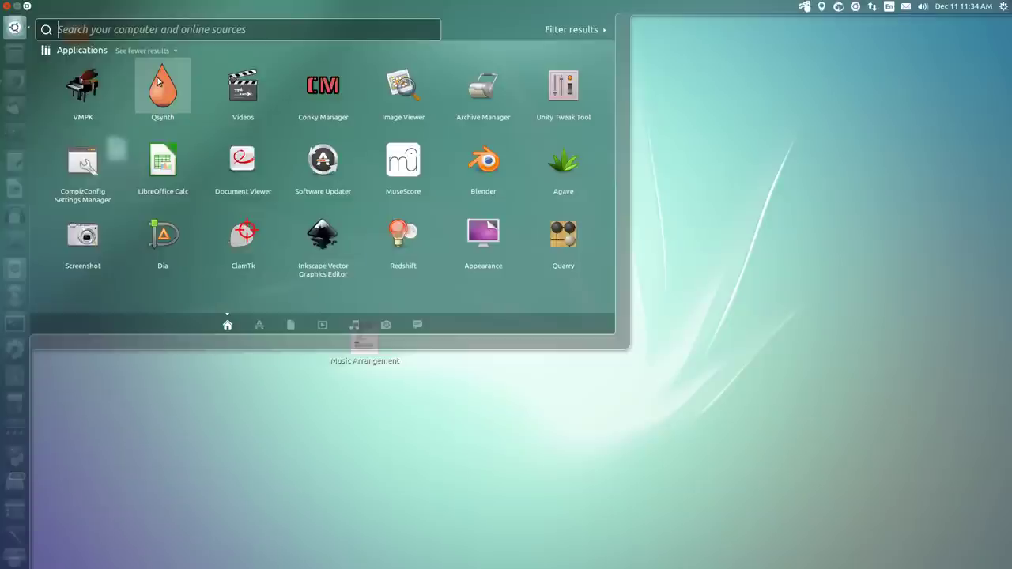
{"action": "left_click", "coordinate": [158, 81]}
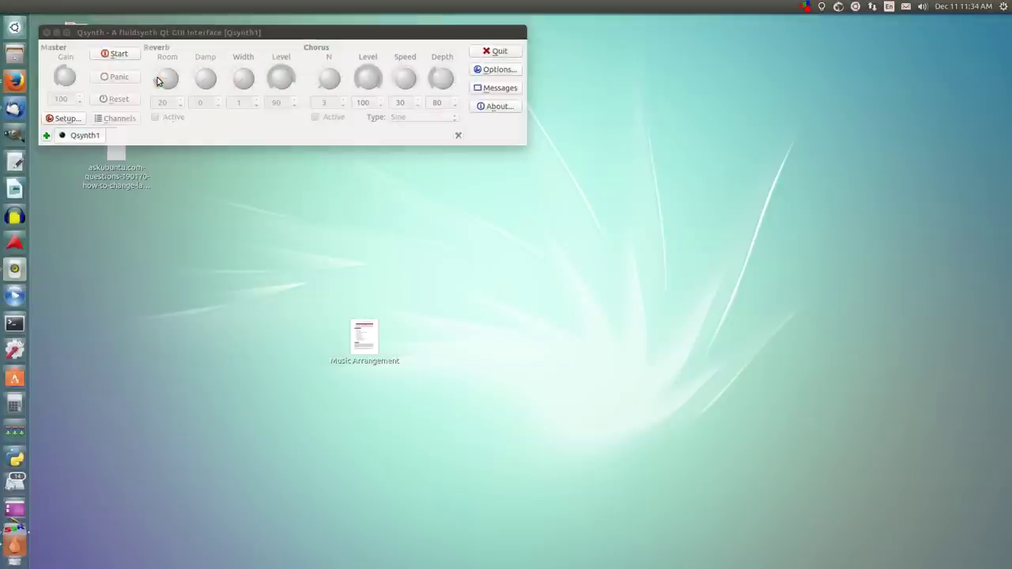
{"action": "left_click", "coordinate": [172, 34]}
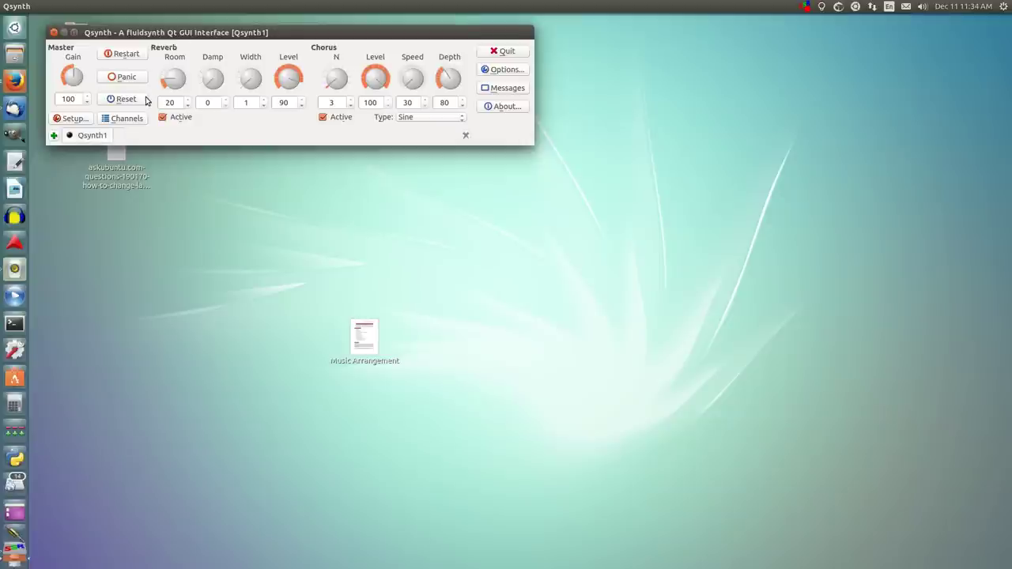
{"action": "left_click", "coordinate": [15, 32]}
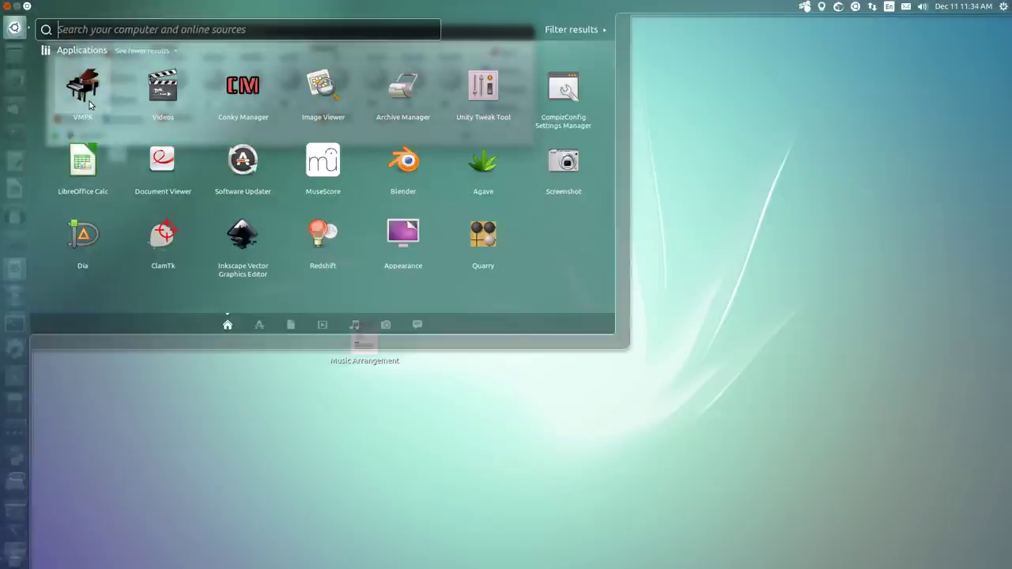
{"action": "left_click", "coordinate": [89, 105]}
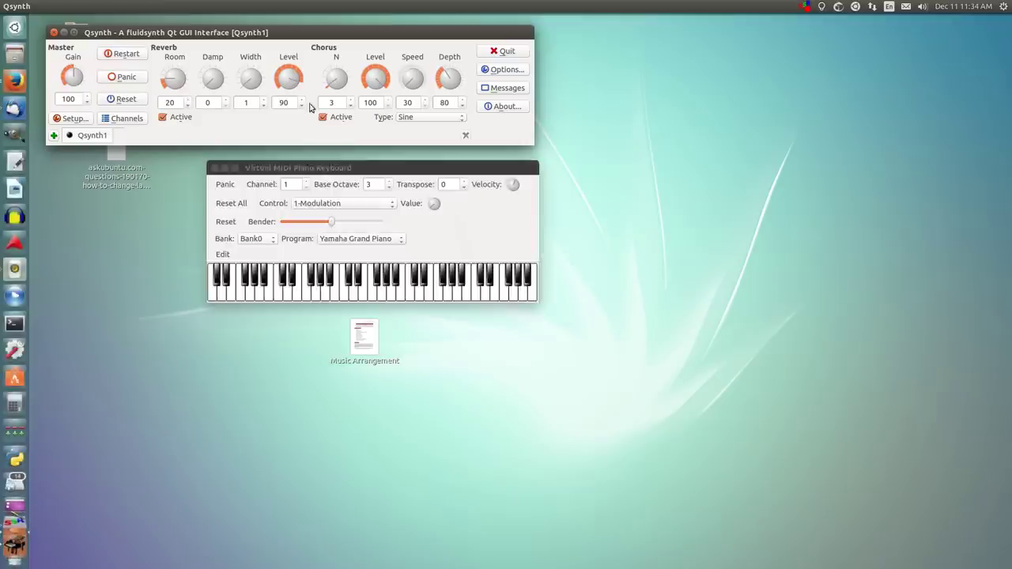
Return to Qsynth and open its engine Setup at the Soundfonts settings
{"action": "left_click", "coordinate": [340, 173]}
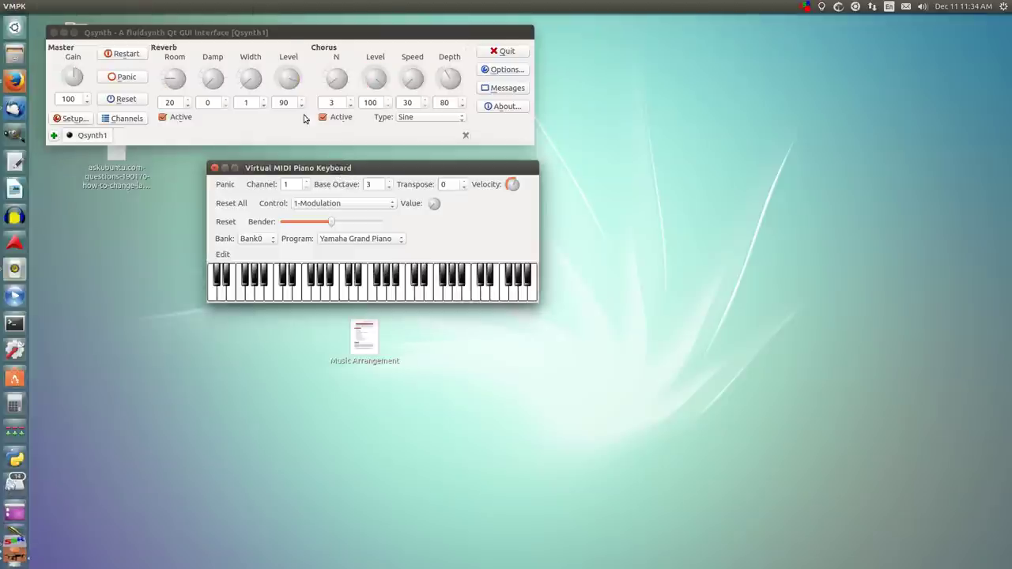
{"action": "left_click", "coordinate": [247, 45]}
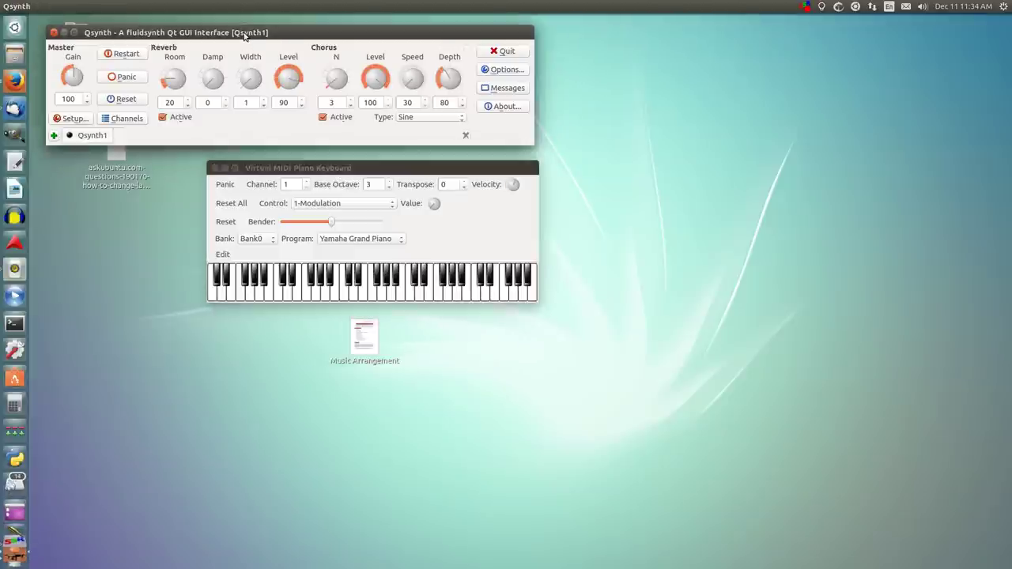
{"action": "left_click", "coordinate": [75, 118]}
{"action": "left_click", "coordinate": [220, 63]}
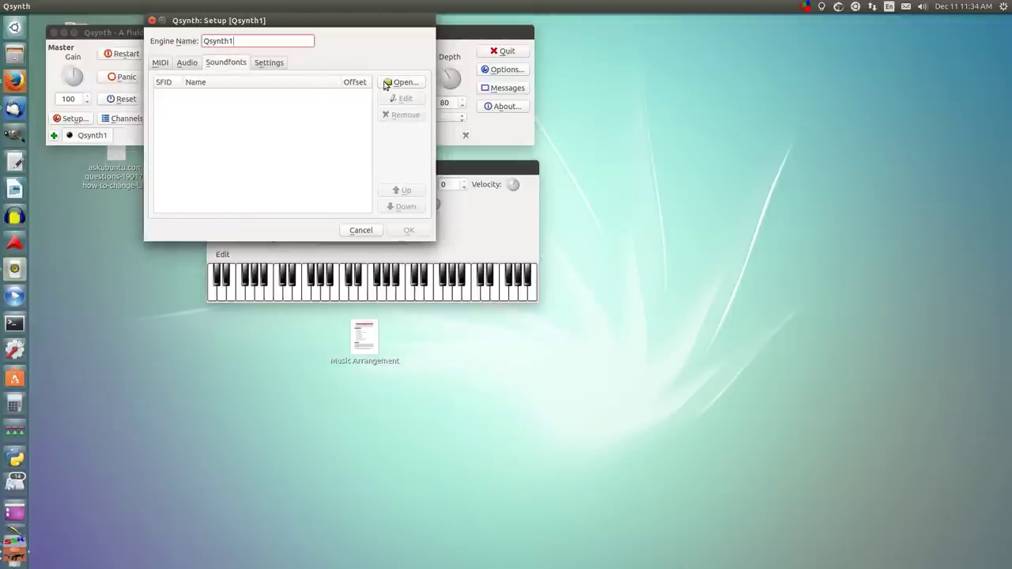
Load FluidR3 GM2-2.SF2 from Documents/SoundFonts/Fluid and restart the synth engine
{"action": "left_click", "coordinate": [399, 82]}
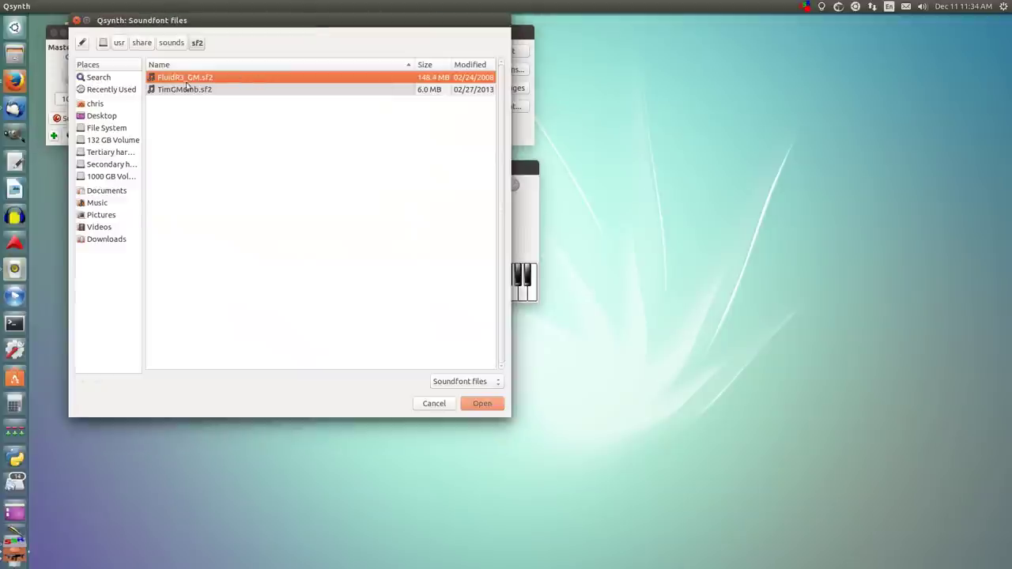
{"action": "left_click", "coordinate": [111, 194]}
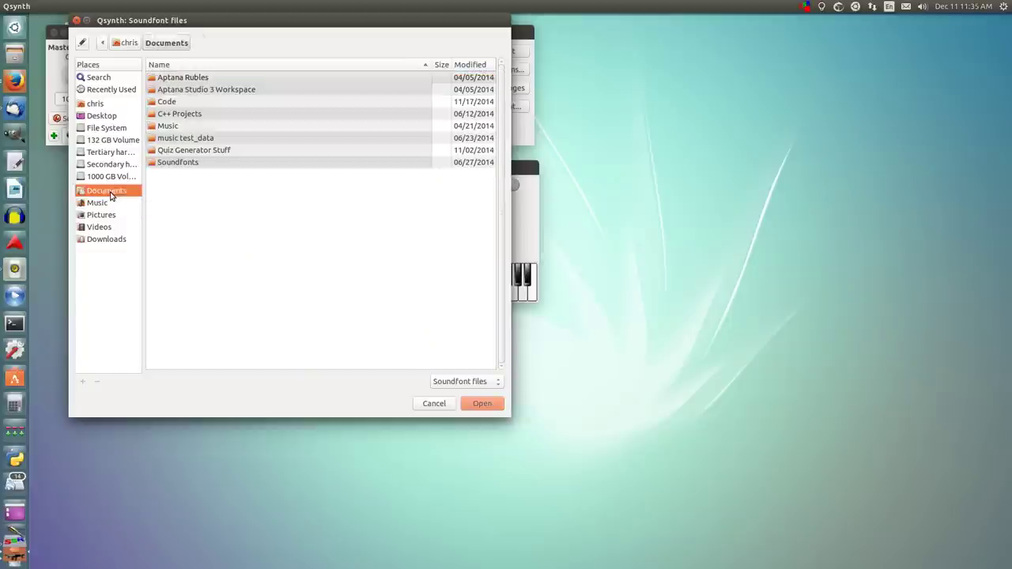
{"action": "double_click", "coordinate": [172, 162]}
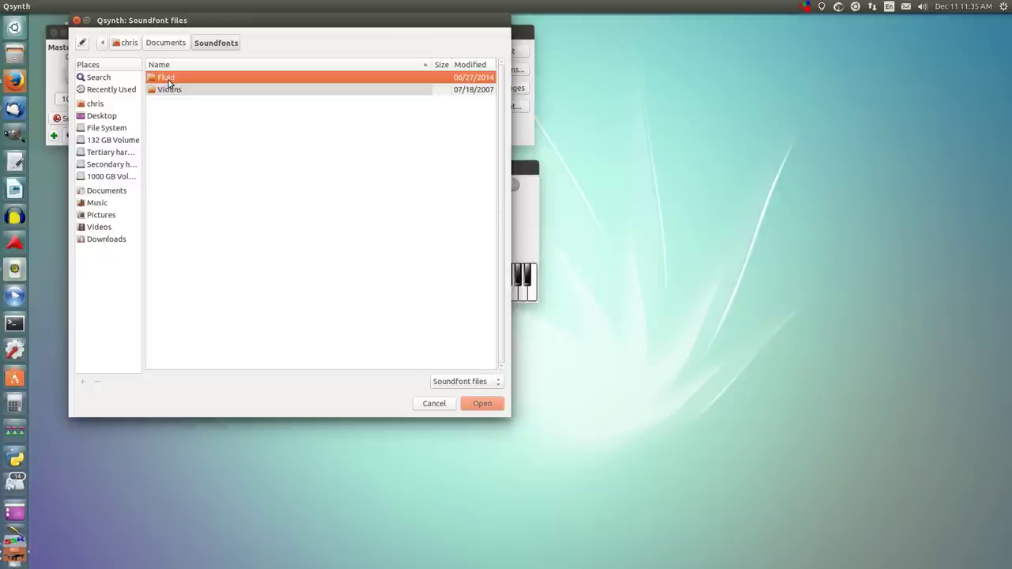
{"action": "double_click", "coordinate": [168, 80]}
{"action": "double_click", "coordinate": [168, 82]}
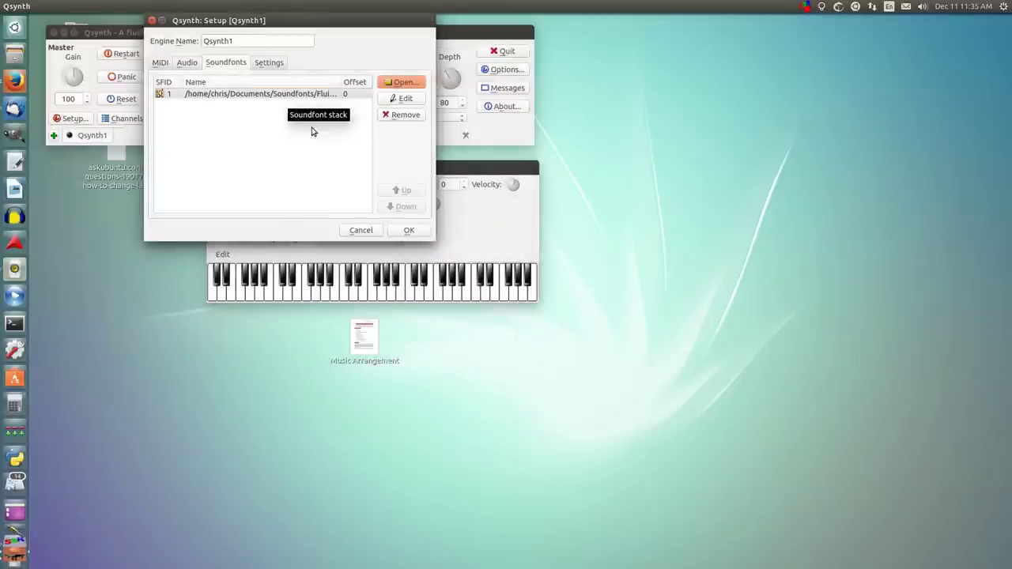
{"action": "left_click", "coordinate": [410, 233]}
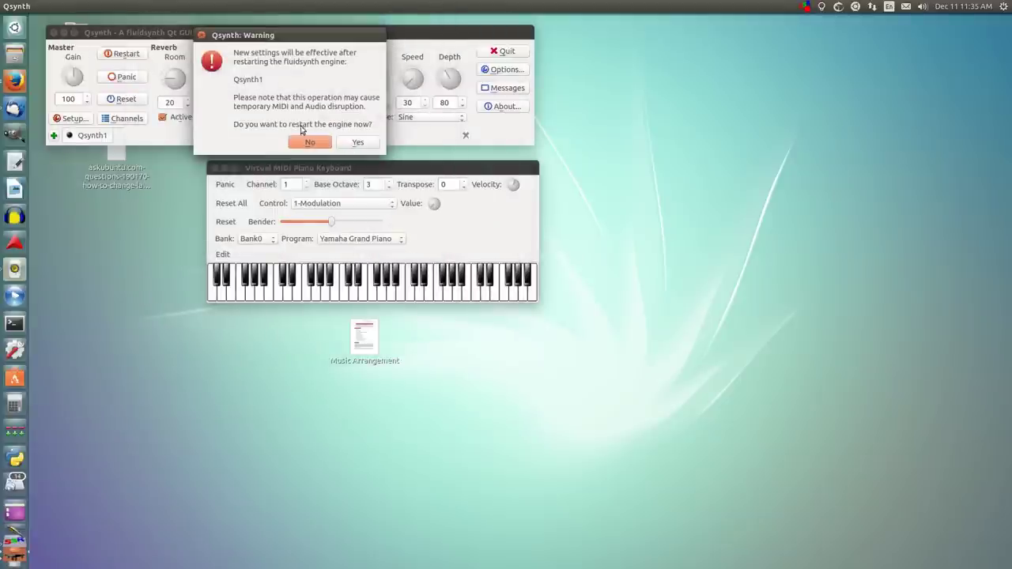
{"action": "left_click", "coordinate": [355, 142]}
{"action": "left_click", "coordinate": [254, 170]}
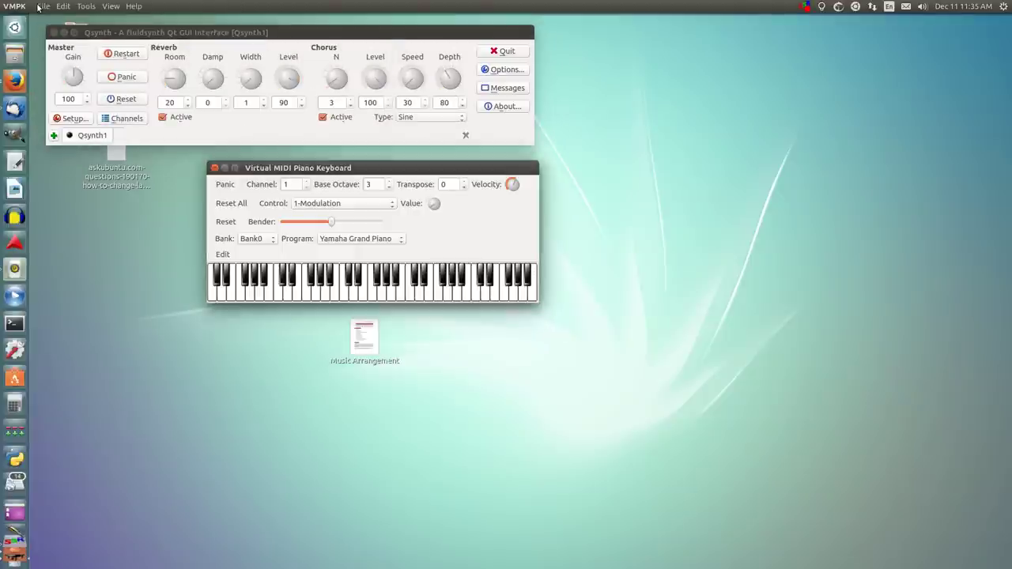
Import instruments into VMPK from Documents/SoundFonts/Fluid/FluidR3 GM2-2.SF2
{"action": "left_click", "coordinate": [39, 7]}
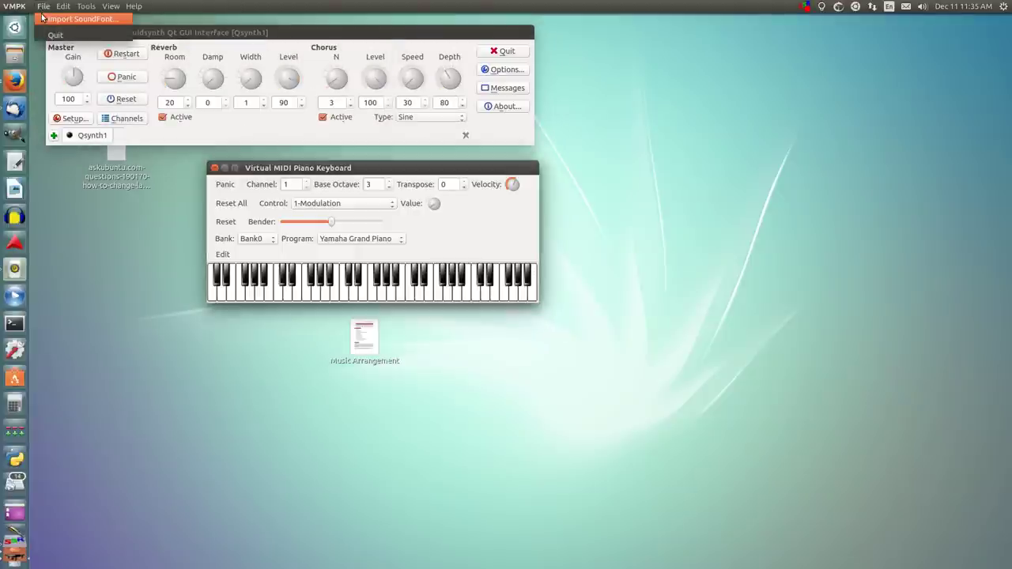
{"action": "left_click", "coordinate": [44, 18]}
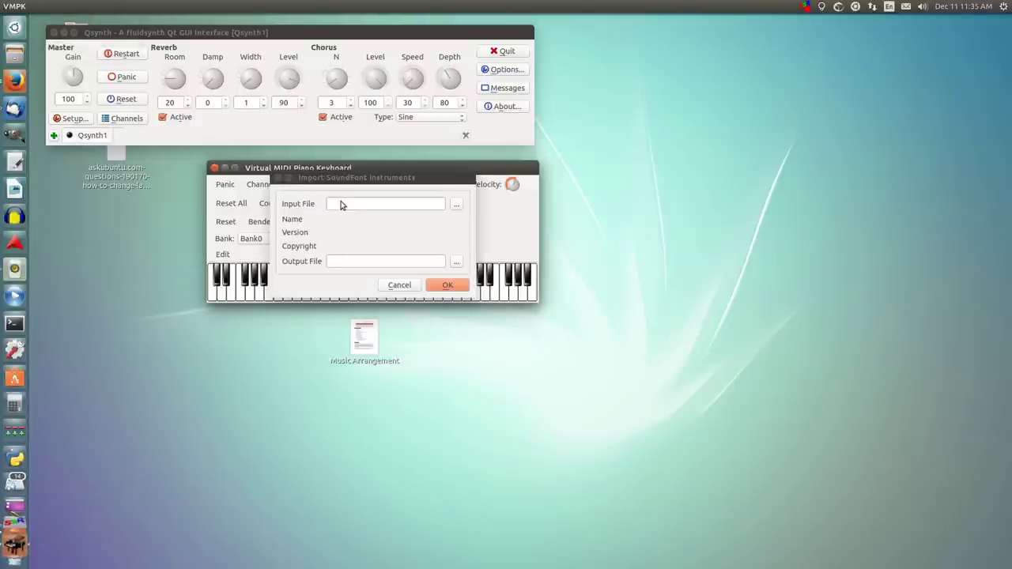
{"action": "left_click", "coordinate": [454, 205]}
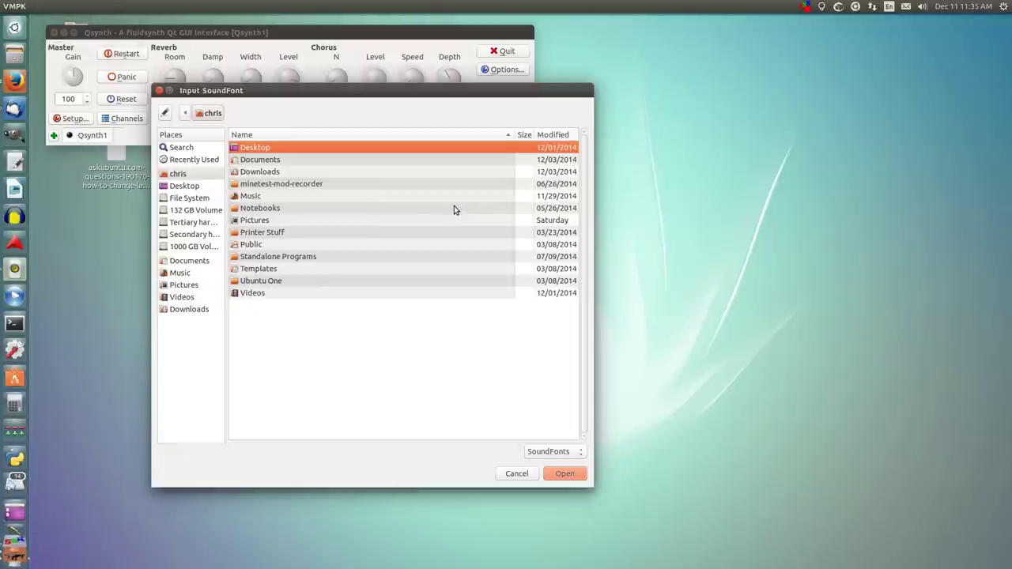
{"action": "double_click", "coordinate": [275, 160]}
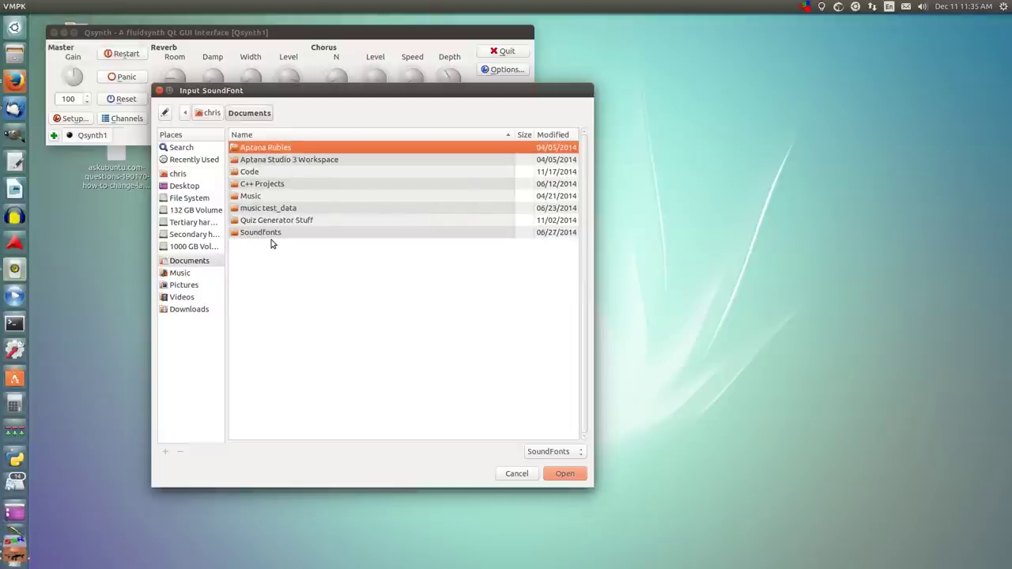
{"action": "left_click", "coordinate": [270, 237]}
{"action": "double_click", "coordinate": [270, 238]}
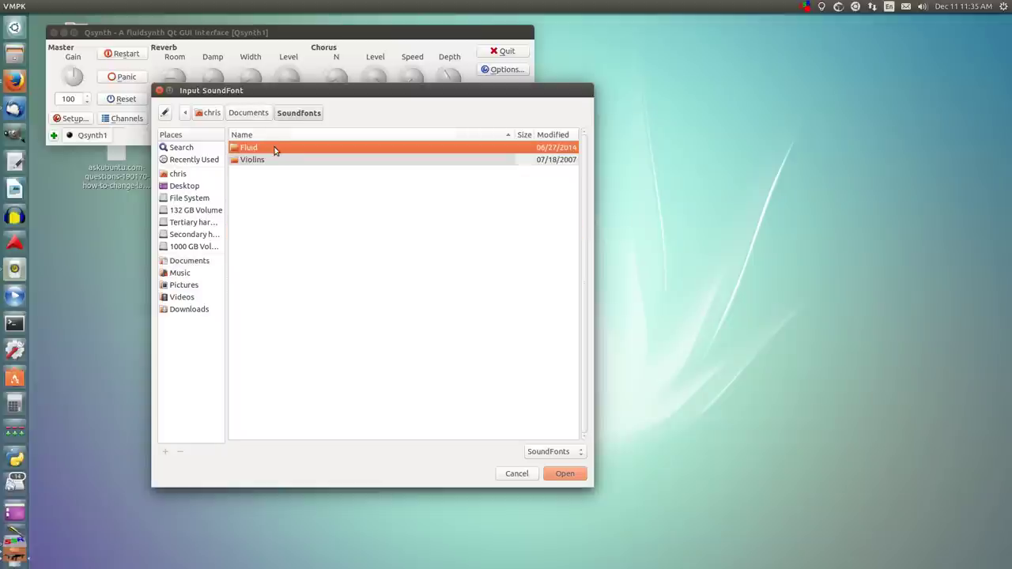
{"action": "double_click", "coordinate": [275, 148]}
{"action": "double_click", "coordinate": [275, 147]}
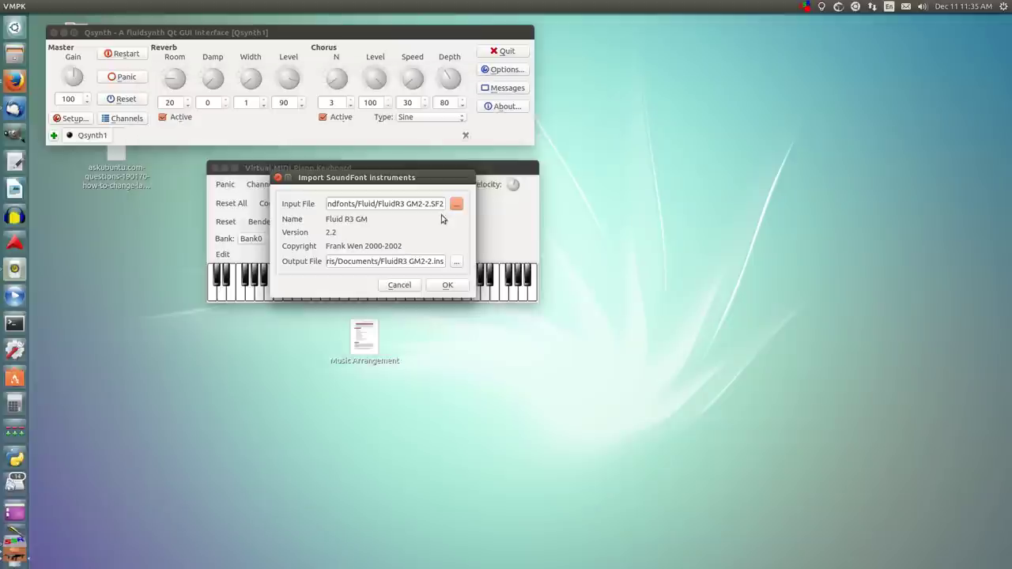
{"action": "left_click", "coordinate": [447, 285]}
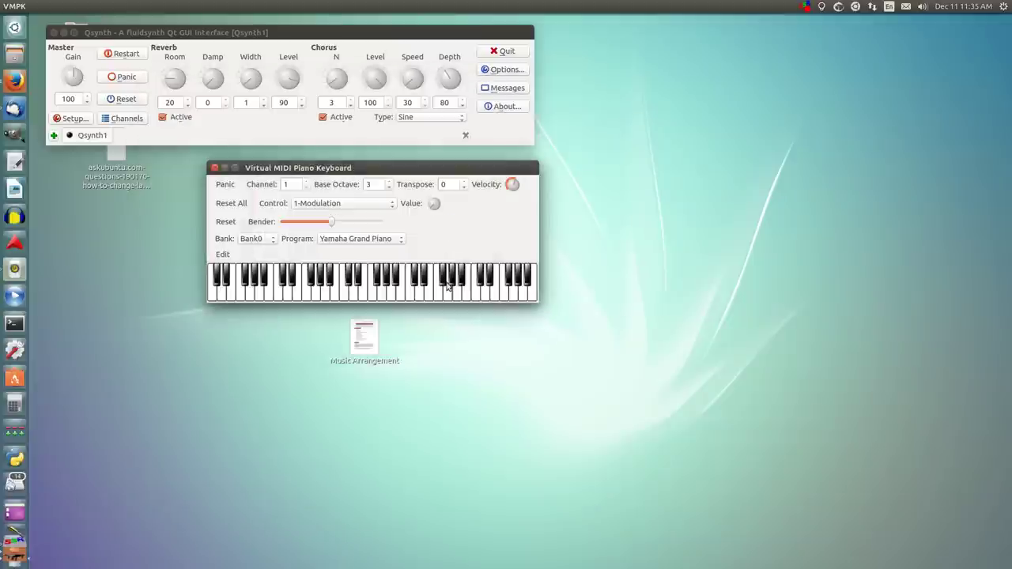
Set VMPK's Output MIDI Connection to FLUID Synth in Edit > Connections
{"action": "left_click", "coordinate": [63, 6]}
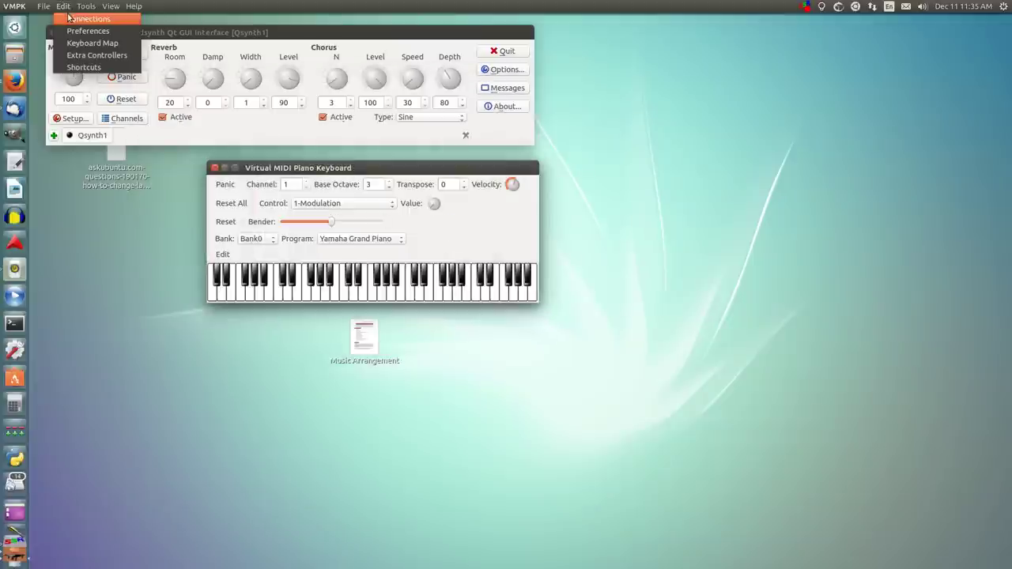
{"action": "left_click", "coordinate": [73, 23]}
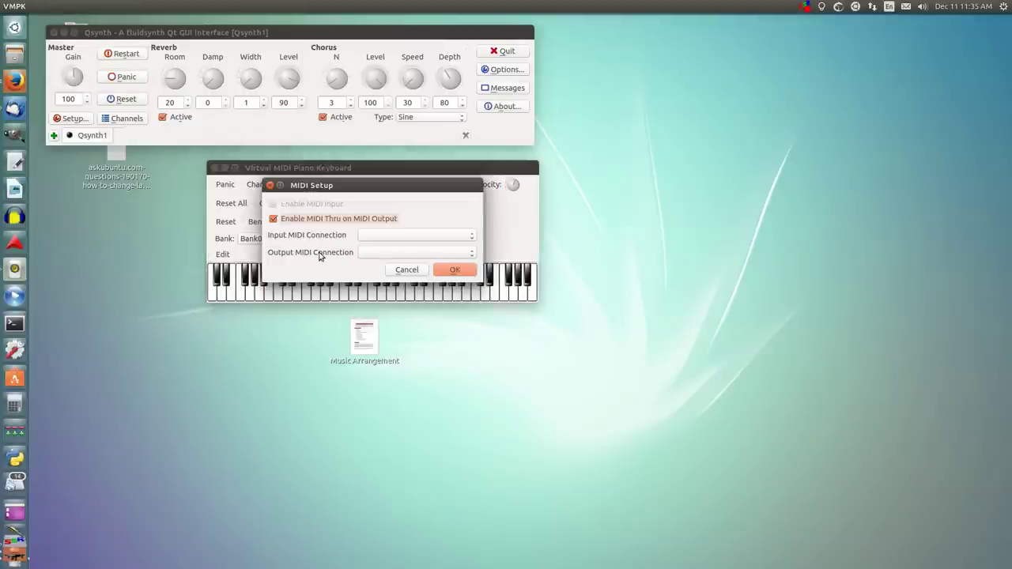
{"action": "left_click", "coordinate": [380, 255]}
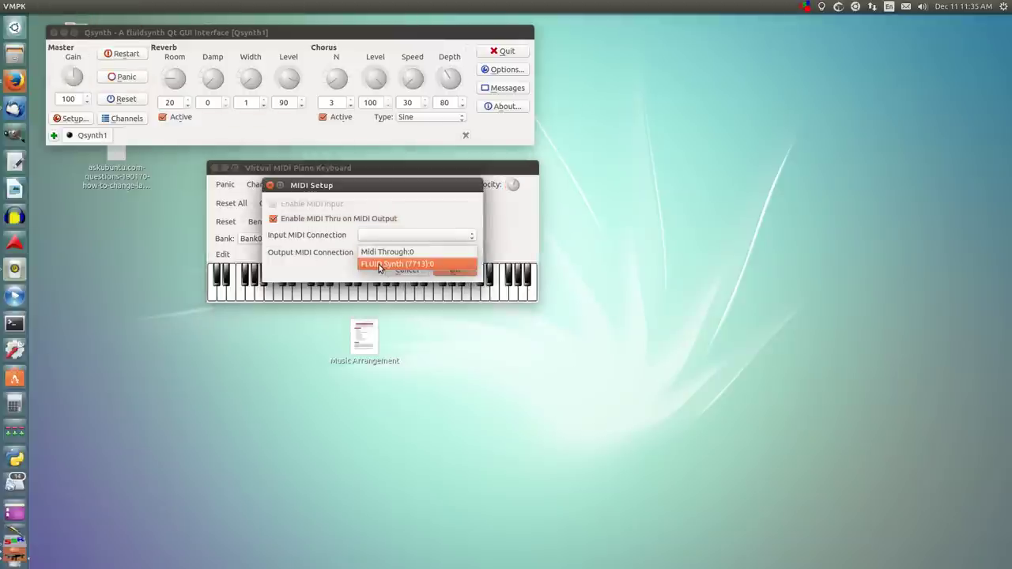
{"action": "left_click", "coordinate": [420, 266]}
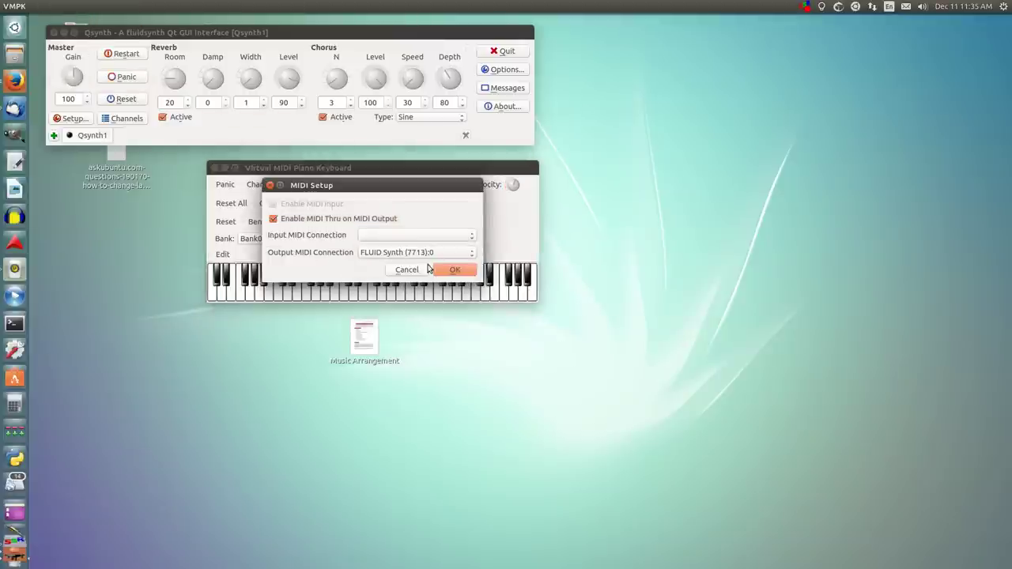
{"action": "left_click", "coordinate": [455, 270]}
Play a descending run of notes with keys p, o, i, u, t, r, e
{"action": "key", "text": "p"}
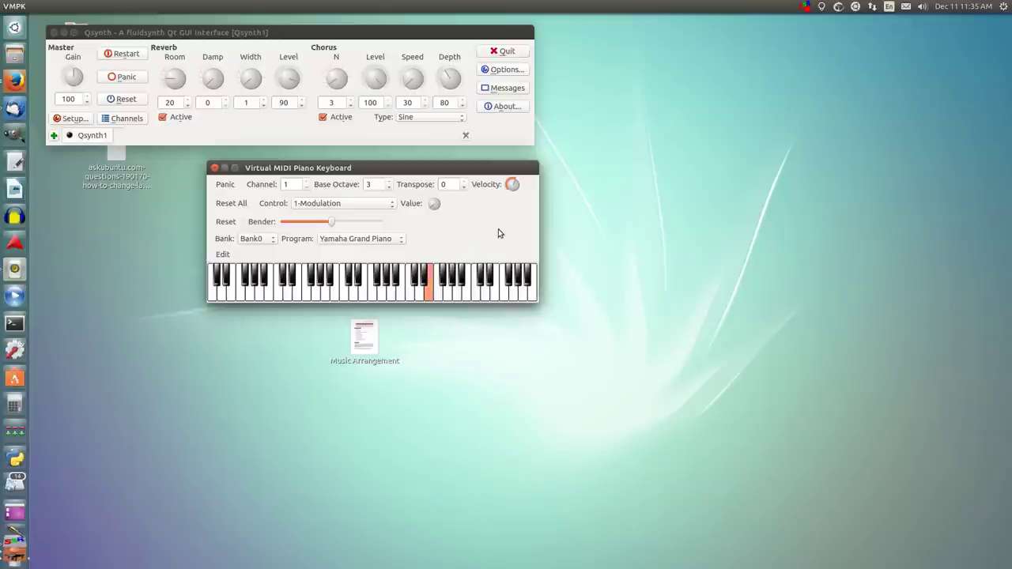
{"action": "key", "text": "o"}
{"action": "key", "text": "i"}
{"action": "key", "text": "u"}
{"action": "key", "text": "t"}
{"action": "key", "text": "r"}
{"action": "key", "text": "e"}
Play a chord on keys t, o, u, w, r, then single notes e and black-key 7
{"action": "key", "text": "t"}
{"action": "key", "text": "o"}
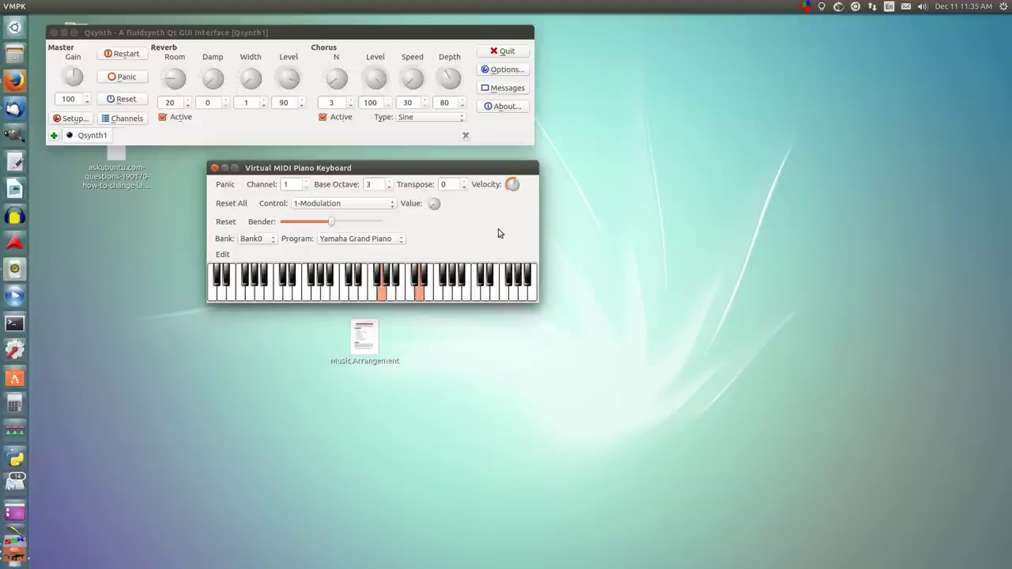
{"action": "key", "text": "o"}
{"action": "key", "text": "u"}
{"action": "key", "text": "w"}
{"action": "key", "text": "r"}
{"action": "key", "text": "t"}
{"action": "key", "text": "e"}
{"action": "key", "text": "7"}
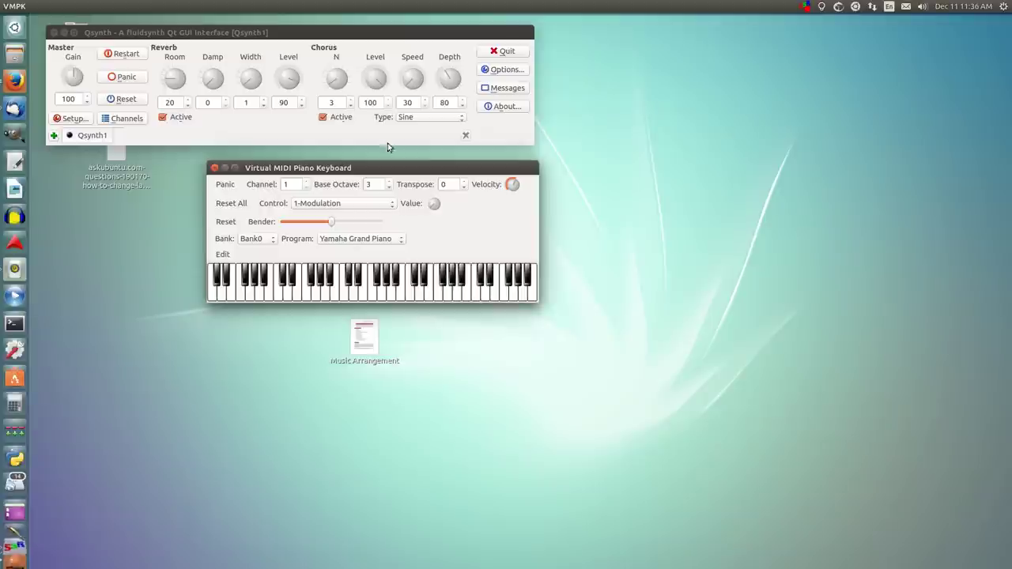
{"action": "left_click_drag", "start_coordinate": [352, 168], "coordinate": [352, 165]}
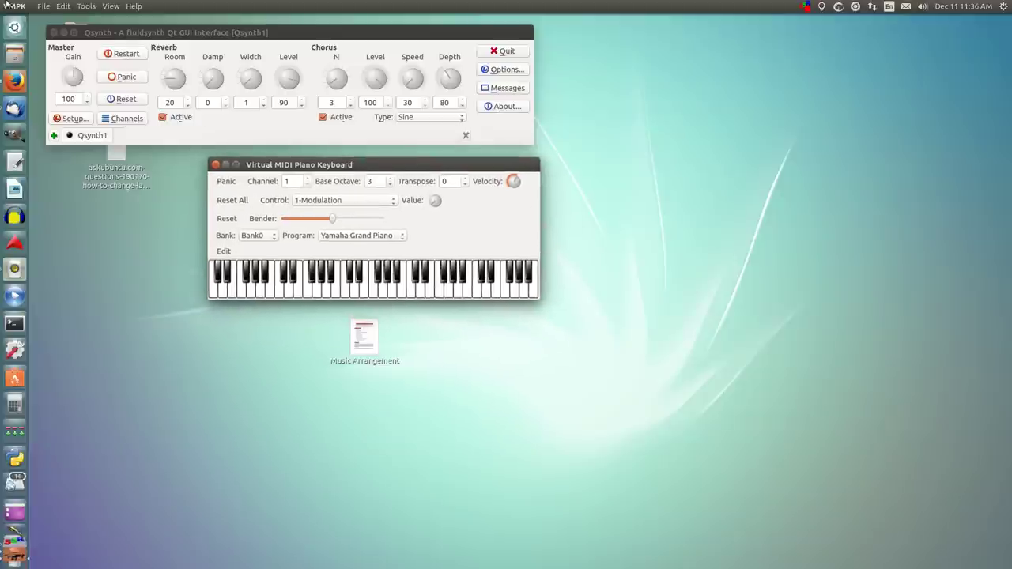